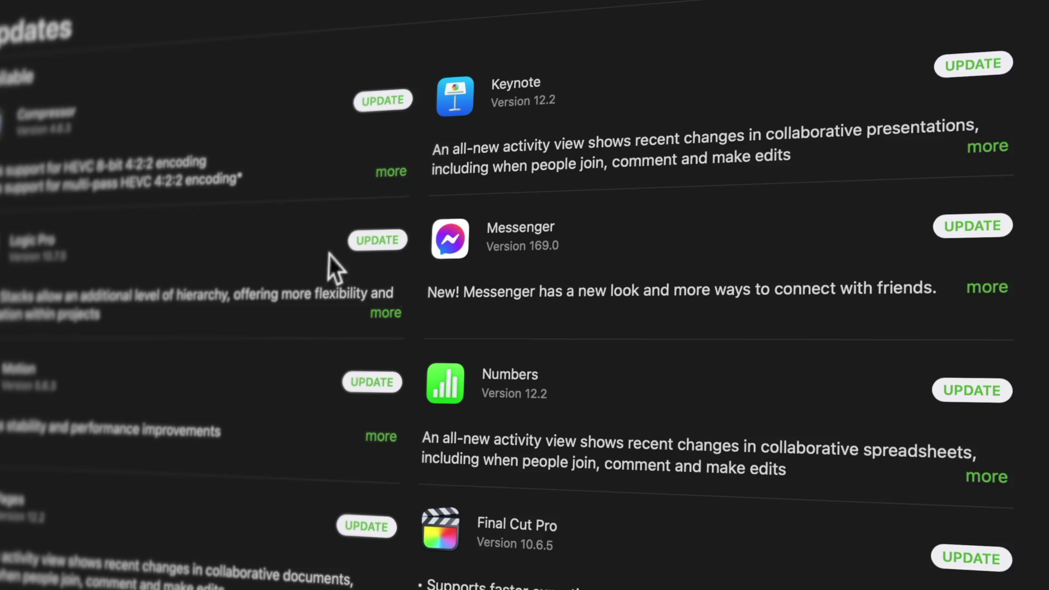
# Step: Scroll through Apple's Final Cut Pro feature page
pyautogui.scroll(-5, 723, 403)
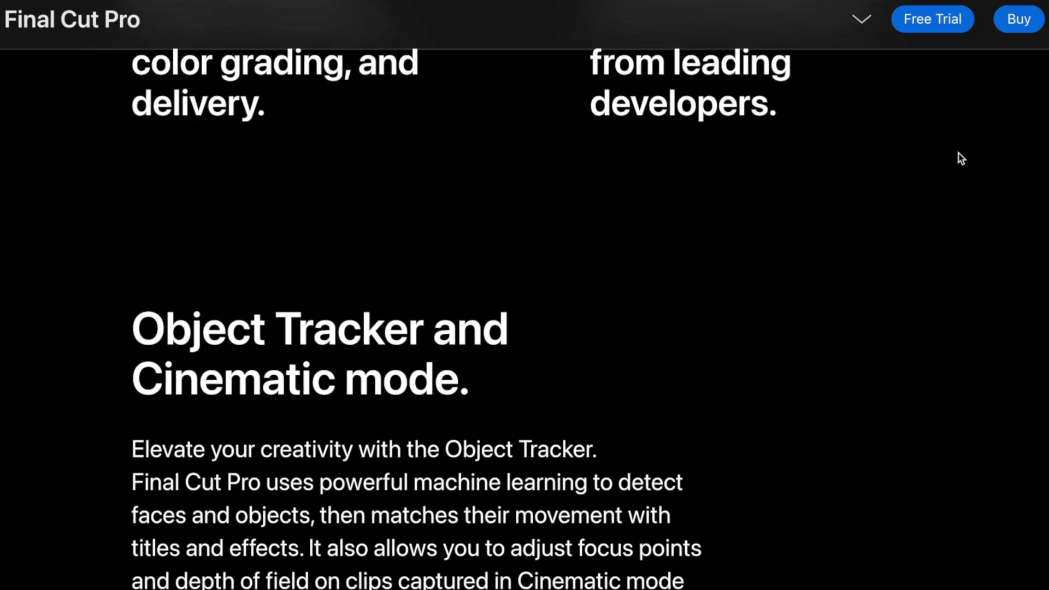
pyautogui.scroll(-3, 959, 159)
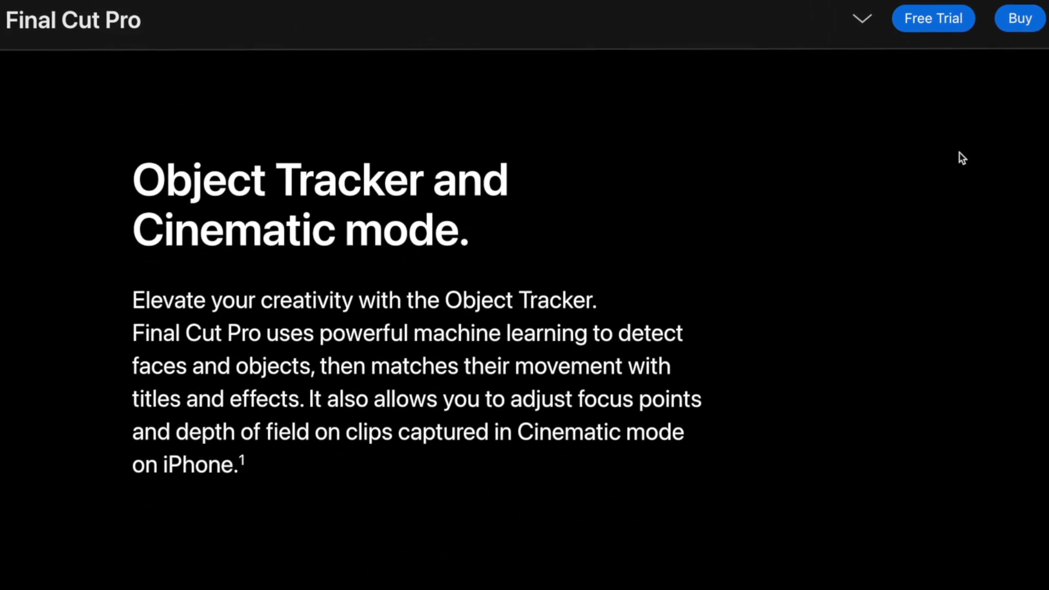
pyautogui.scroll(-3, 969, 147)
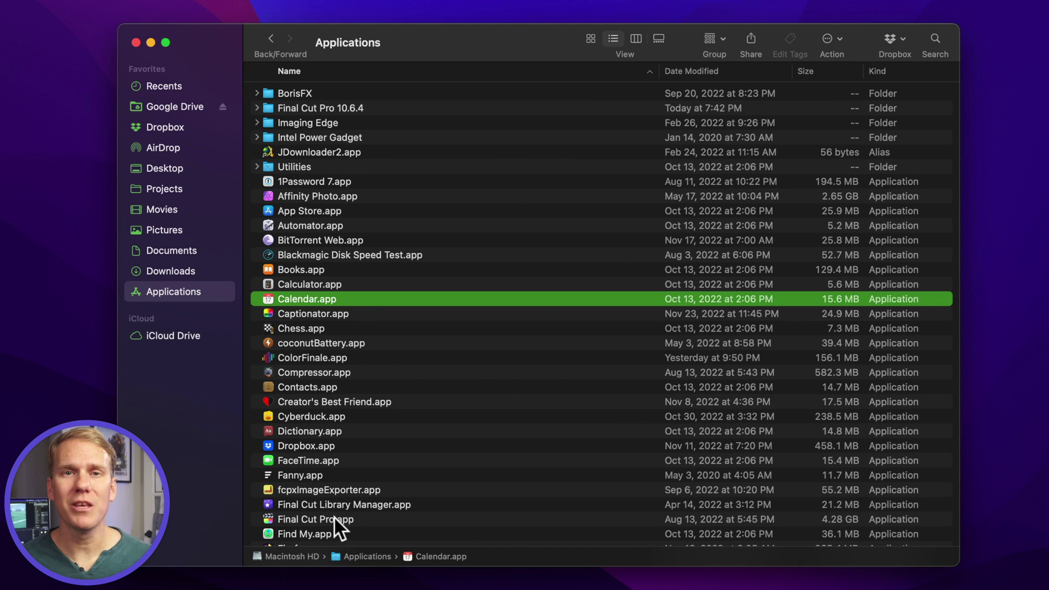
# Step: Open the About Final Cut Pro window to check the installed version
pyautogui.rightClick(336, 527)
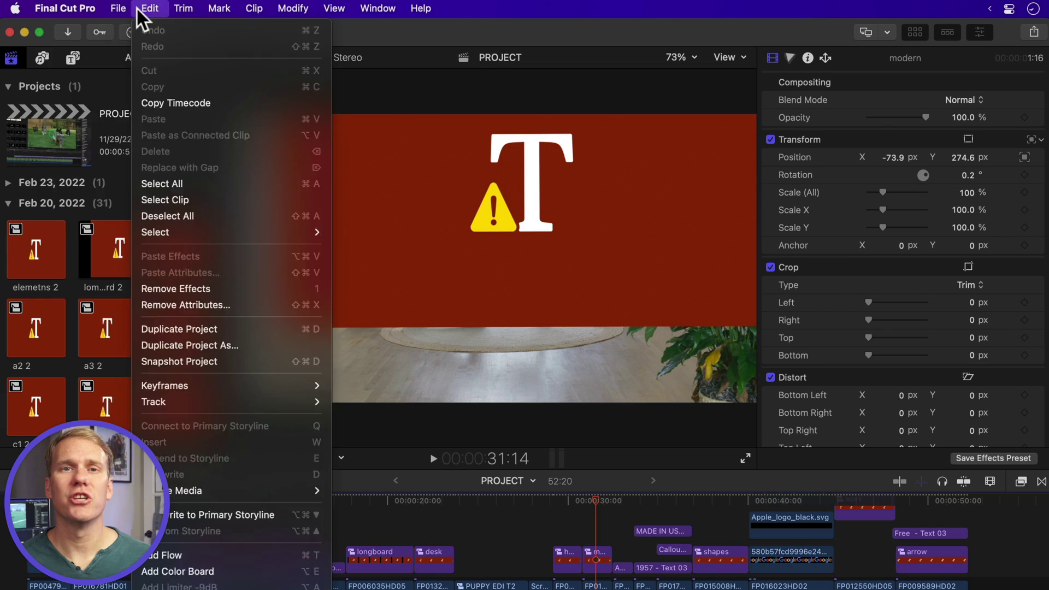
pyautogui.moveTo(65, 8)
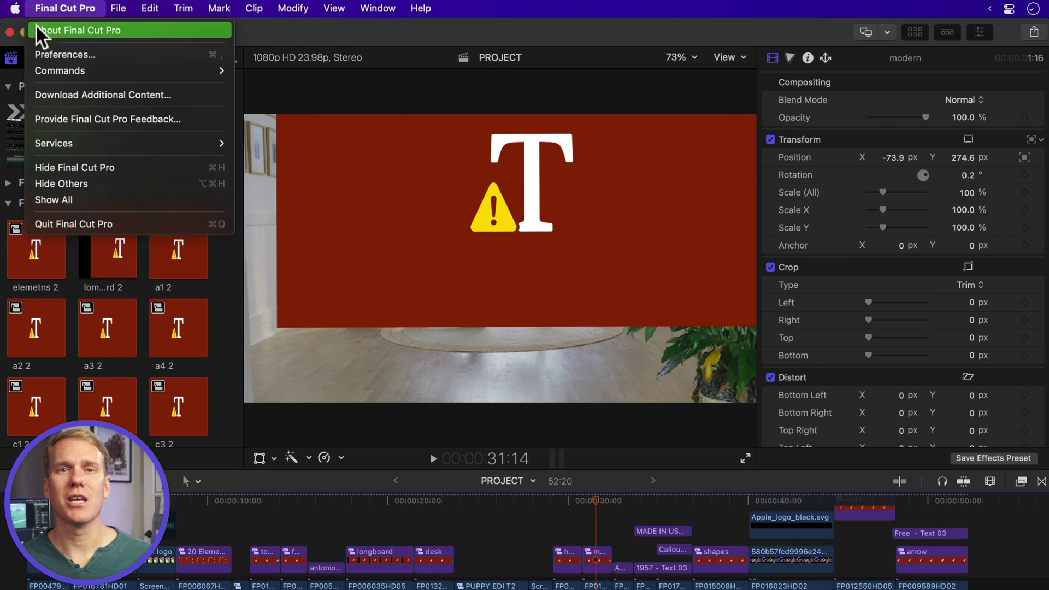
pyautogui.click(50, 28)
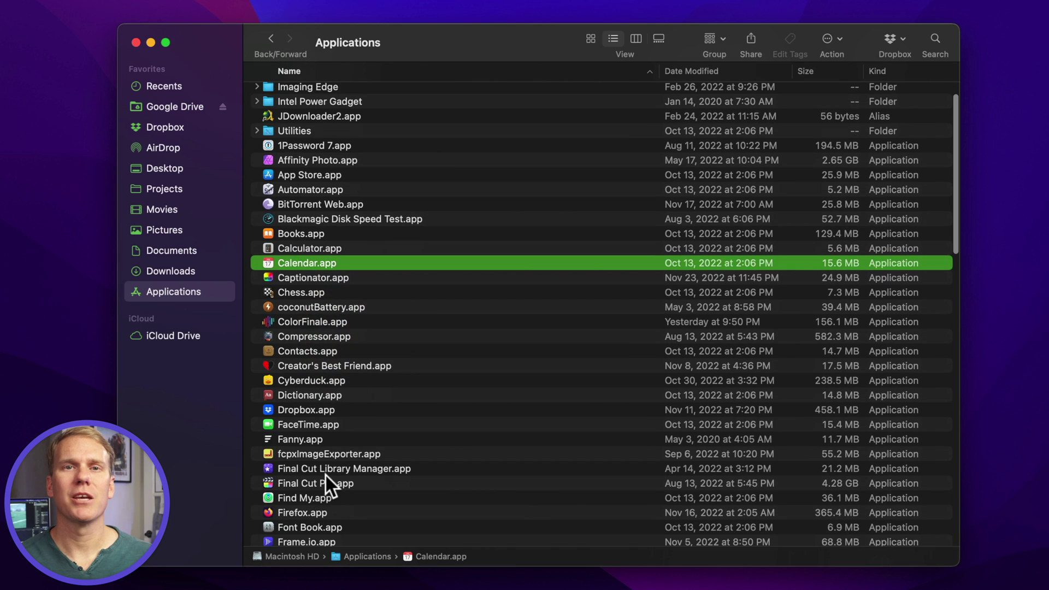
# Step: Compress Final Cut Pro.app to a zip and file it in the Final Cut Pro 10.6.4 folder
pyautogui.click(322, 482)
pyautogui.rightClick(322, 483)
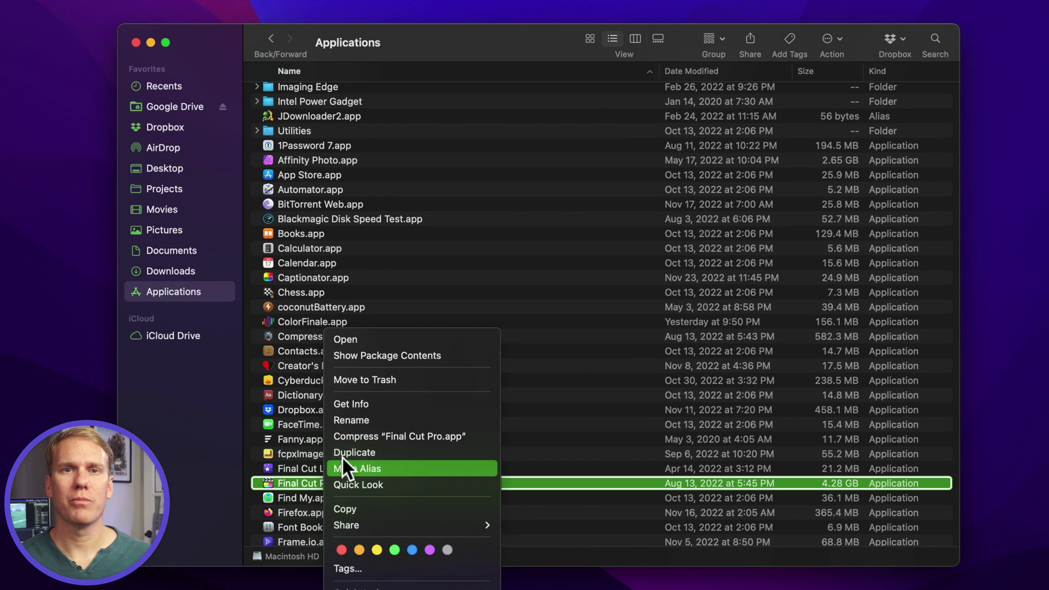
pyautogui.click(361, 436)
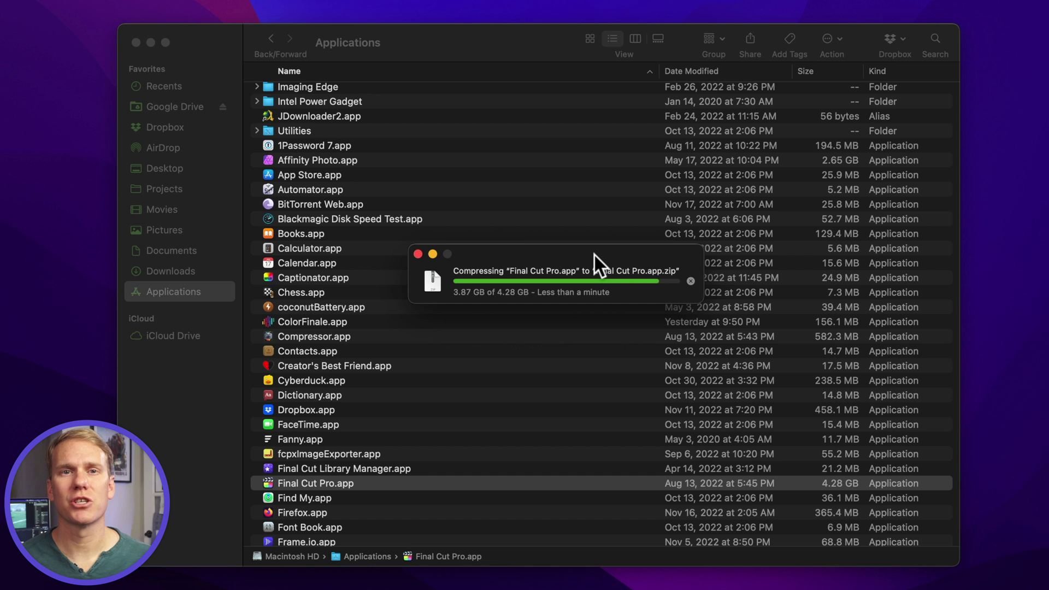
pyautogui.moveTo(450, 497); pyautogui.dragTo(437, 164)
pyautogui.click(351, 101)
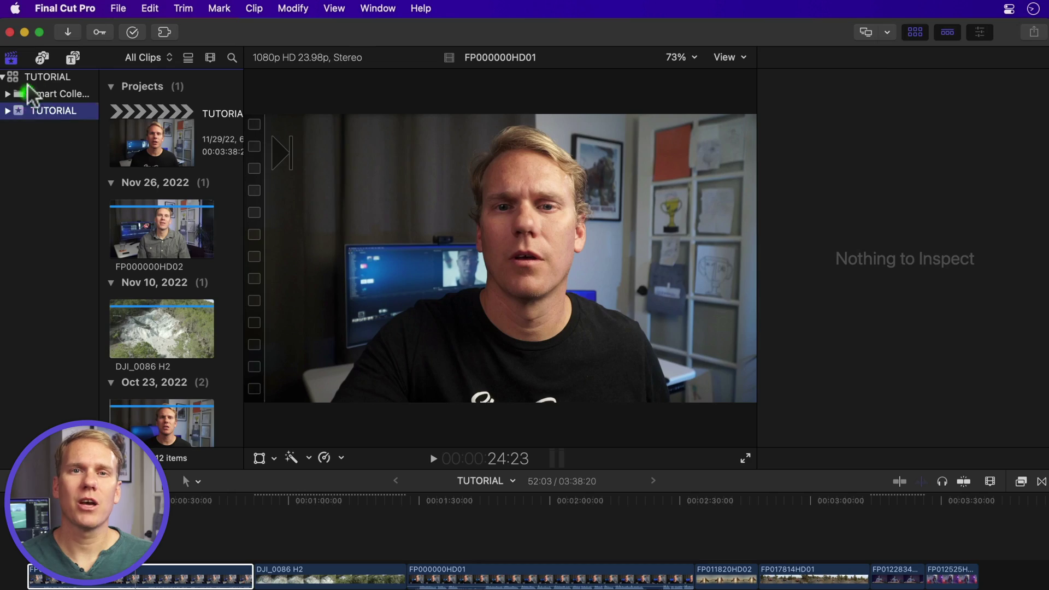
# Step: Consolidate the TUTORIAL library's original media into the library via File > Consolidate Library Media
pyautogui.click(38, 76)
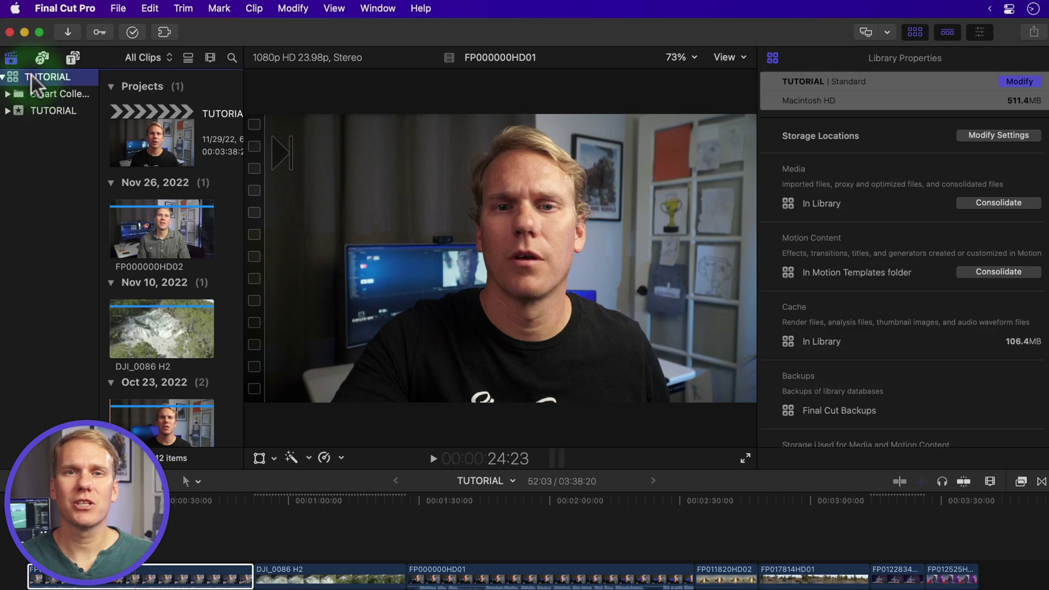
pyautogui.click(118, 9)
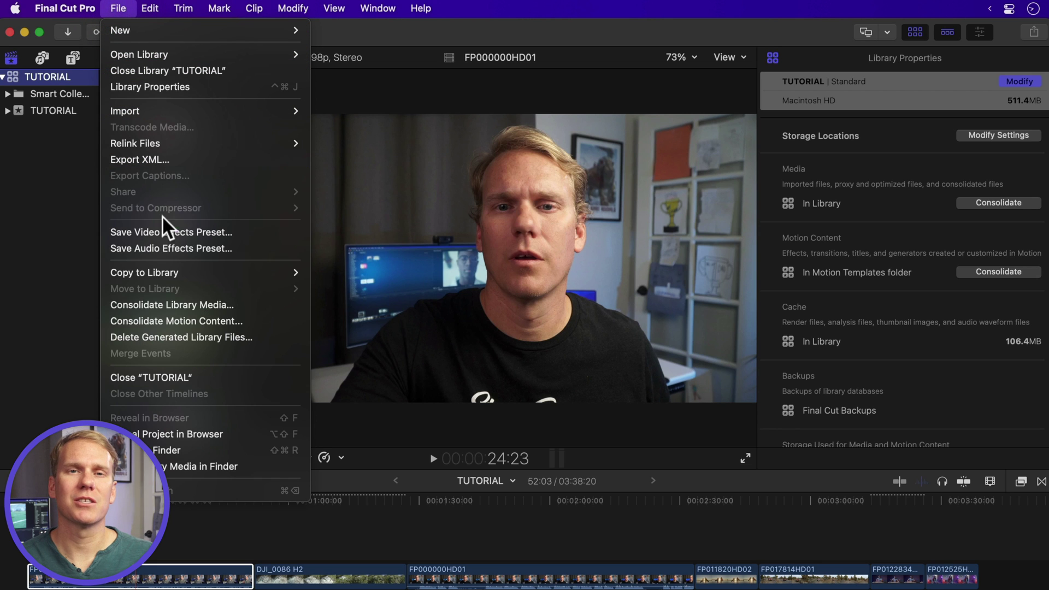
pyautogui.click(191, 308)
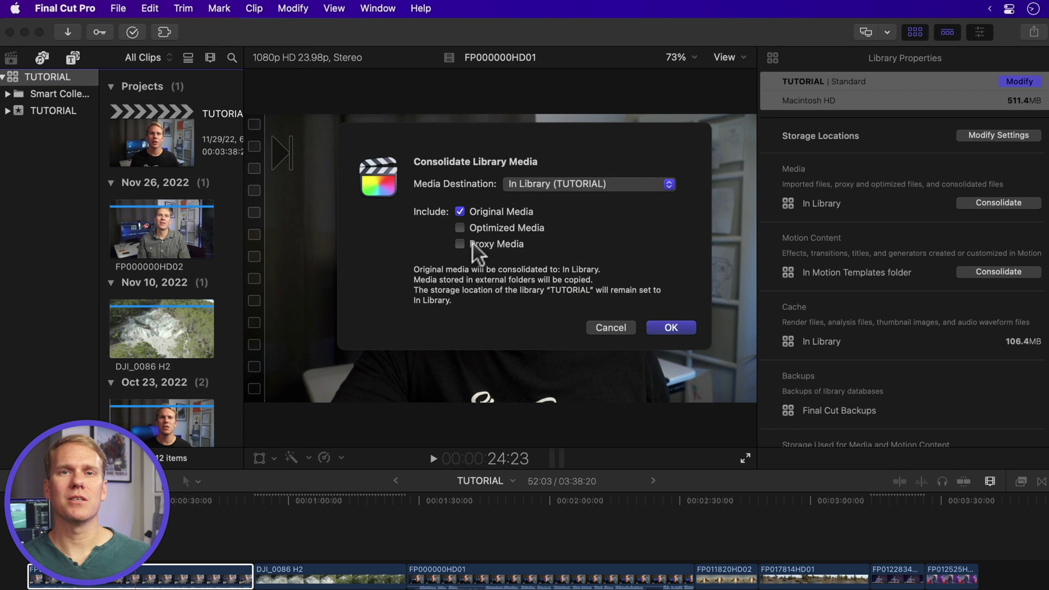
pyautogui.click(670, 328)
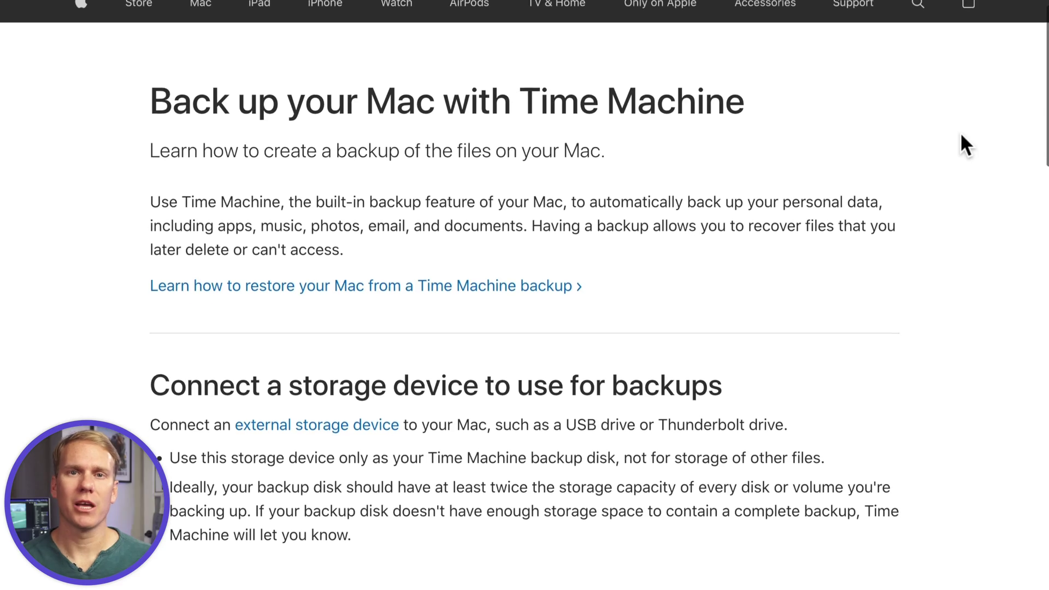
# Step: Scroll through Apple's Time Machine backup article, then view CrashPlan's backup page
pyautogui.scroll(-1, 960, 132)
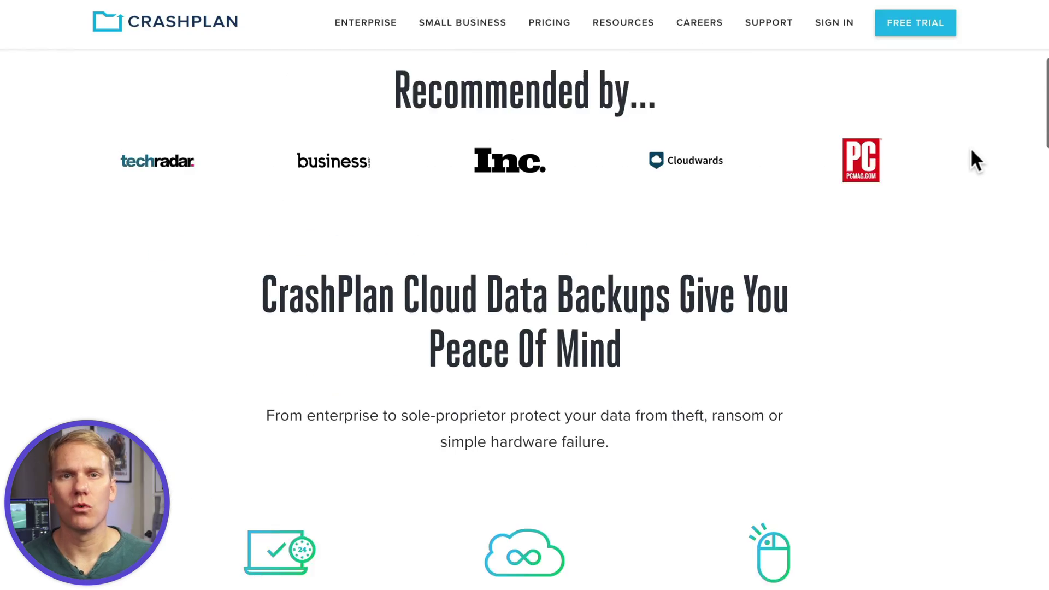
pyautogui.scroll(-2, 972, 156)
pyautogui.scroll(-1, 971, 151)
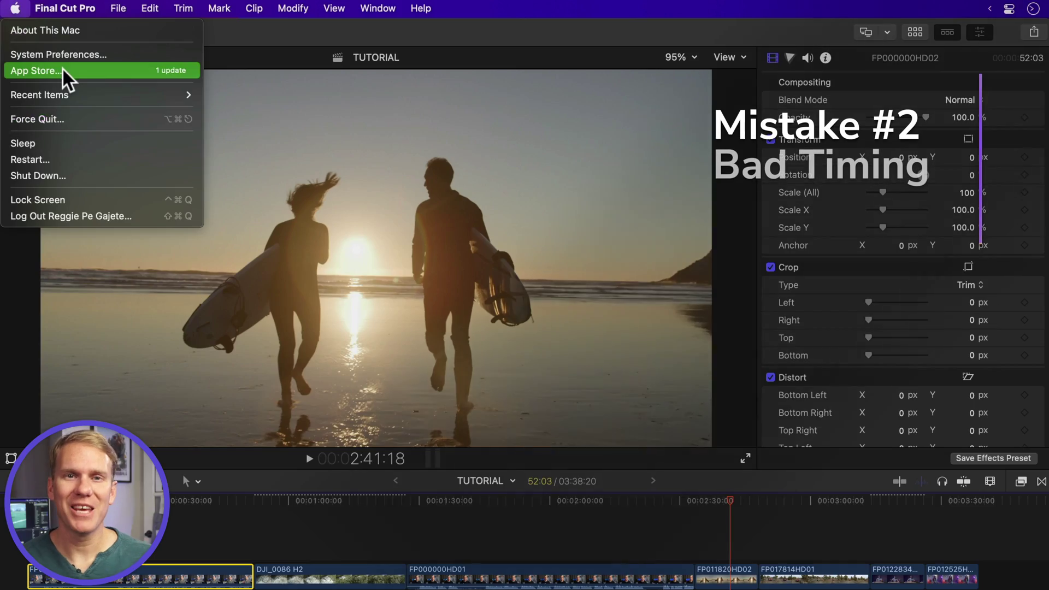
pyautogui.click(63, 70)
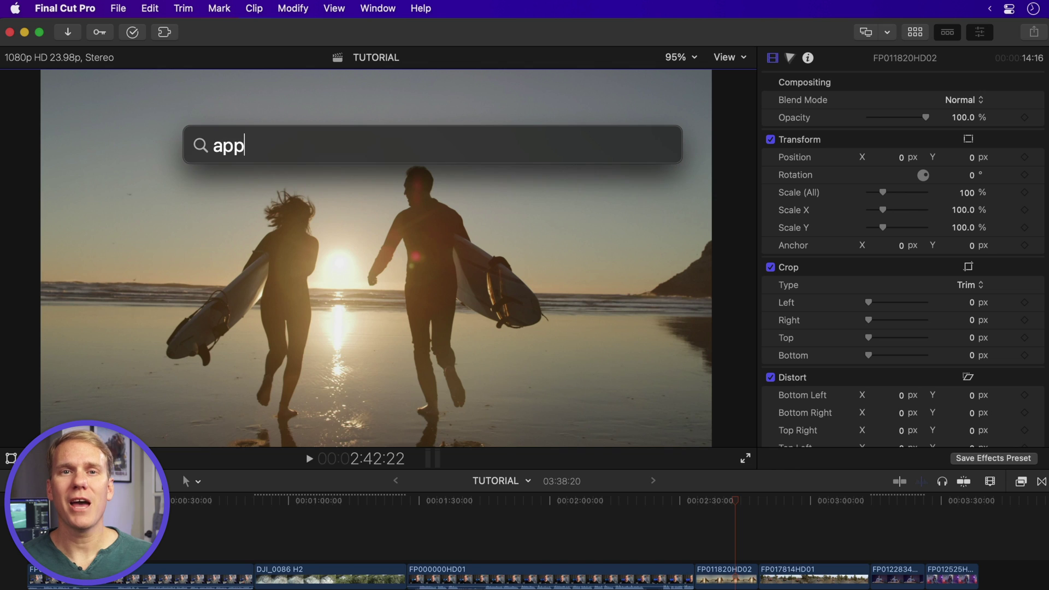
# Step: Launch the App Store, start the Final Cut Pro update, and queue all other updates
pyautogui.press('Return')
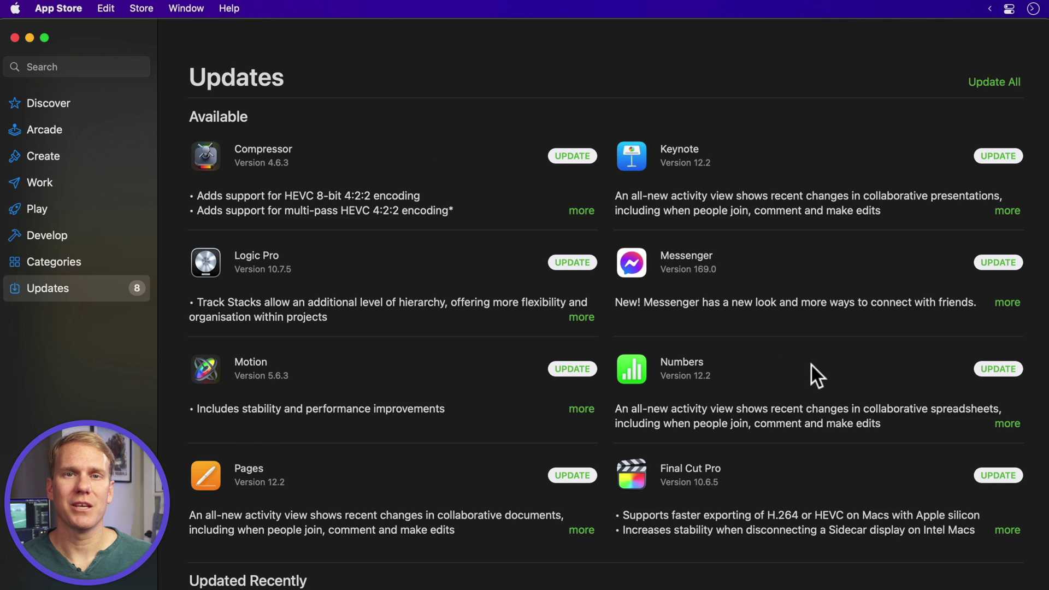
pyautogui.scroll(-5, 875, 372)
pyautogui.click(994, 322)
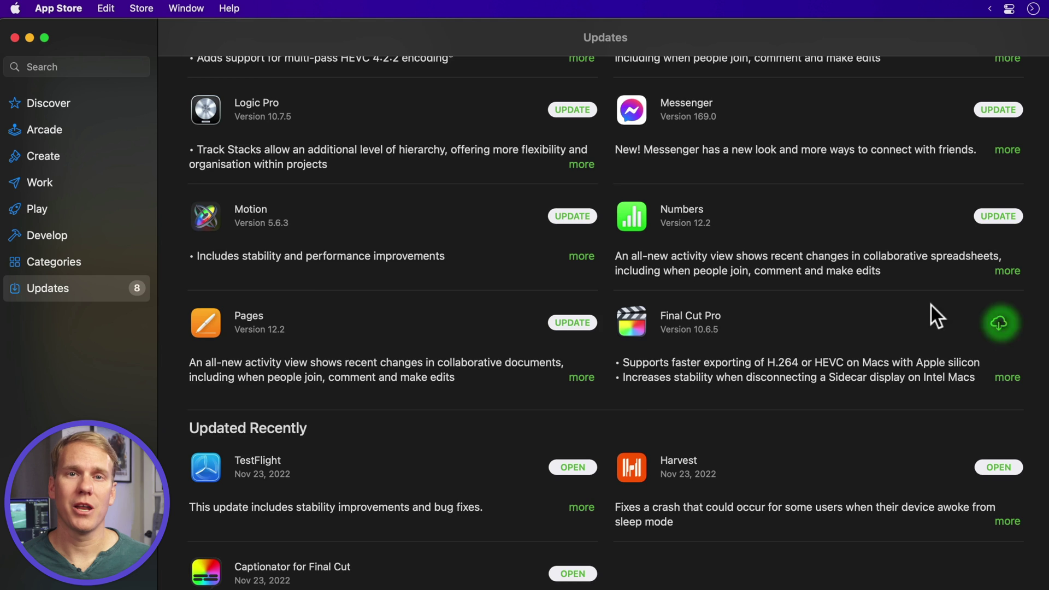
pyautogui.scroll(5, 923, 304)
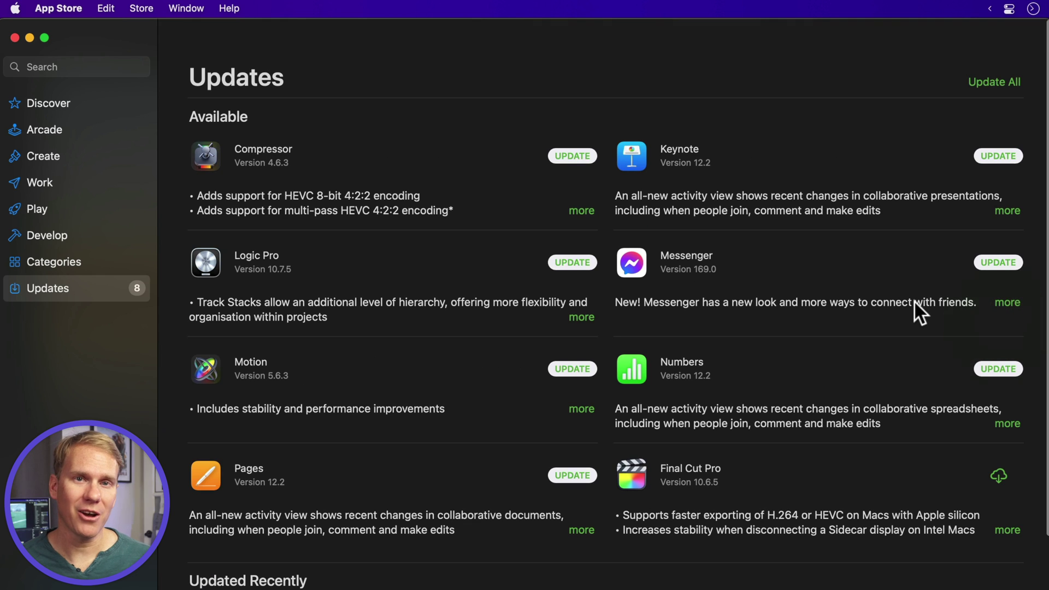
pyautogui.click(985, 78)
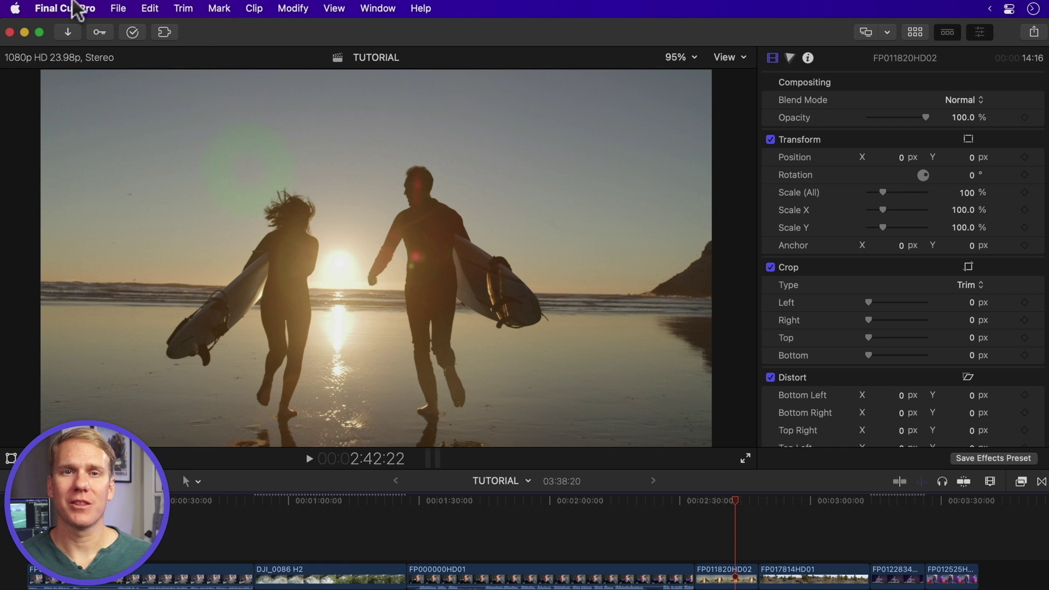
# Step: Open the App Store's Updates page from the Apple menu (8 updates)
pyautogui.click(16, 8)
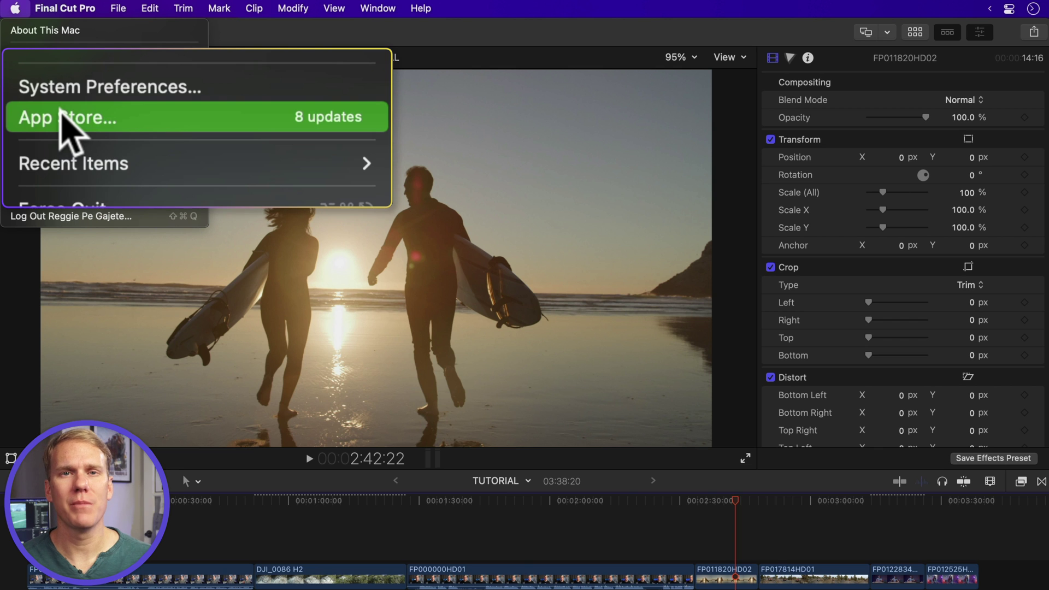
pyautogui.click(31, 66)
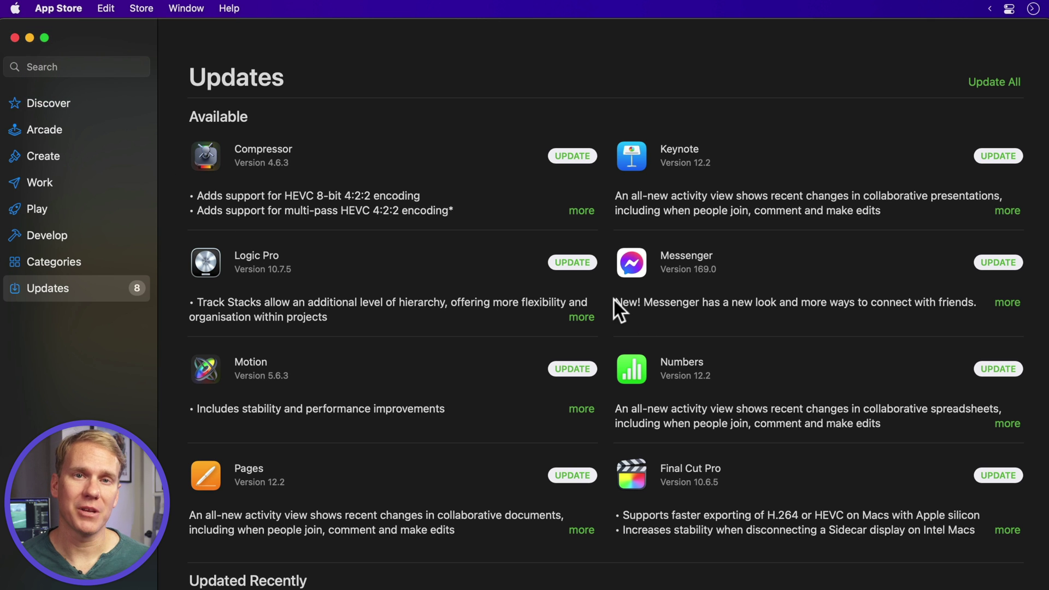
# Step: Start the Final Cut Pro 10.6.5 download, check App Store preferences, and return to the updates list
pyautogui.scroll(-5, 838, 380)
pyautogui.click(994, 322)
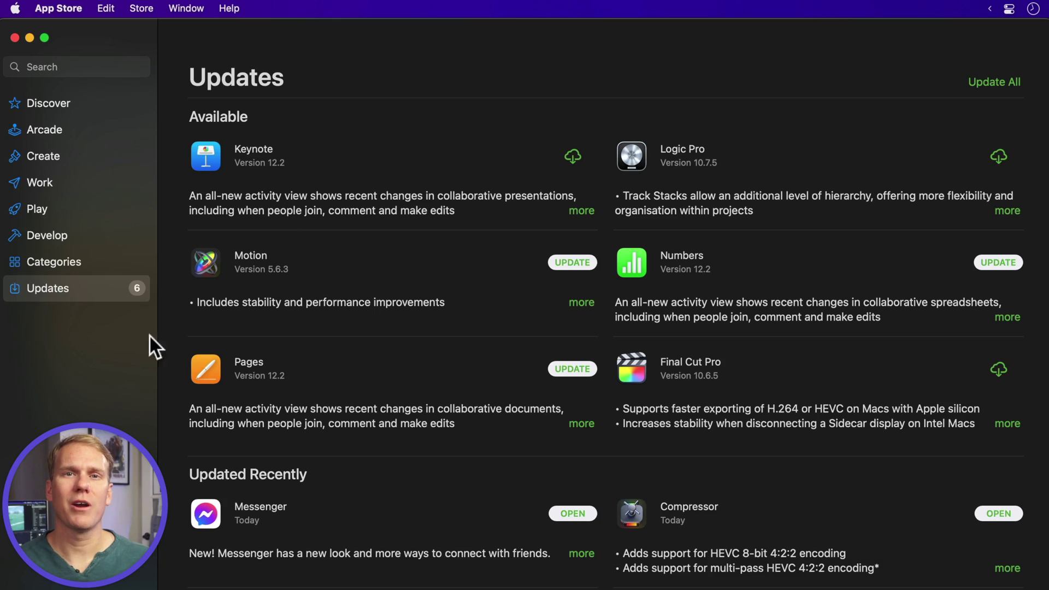
pyautogui.click(49, 9)
pyautogui.click(45, 51)
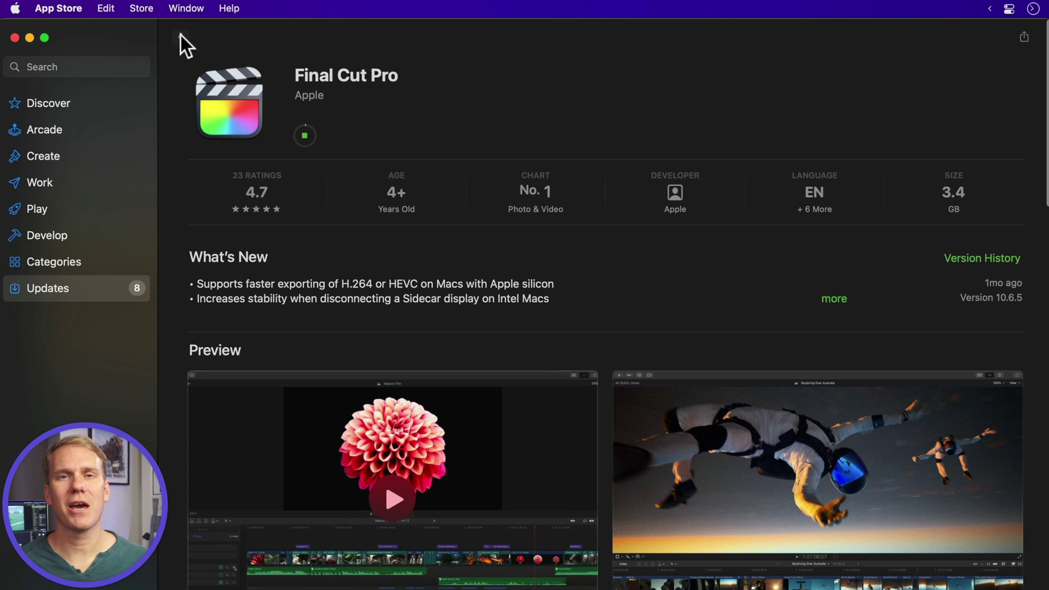
pyautogui.click(178, 39)
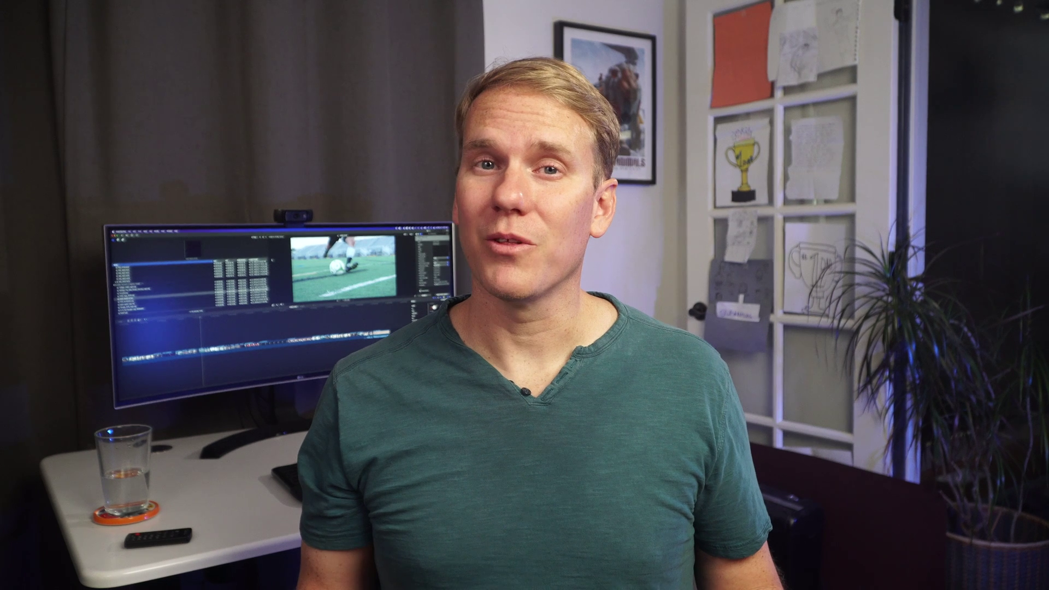